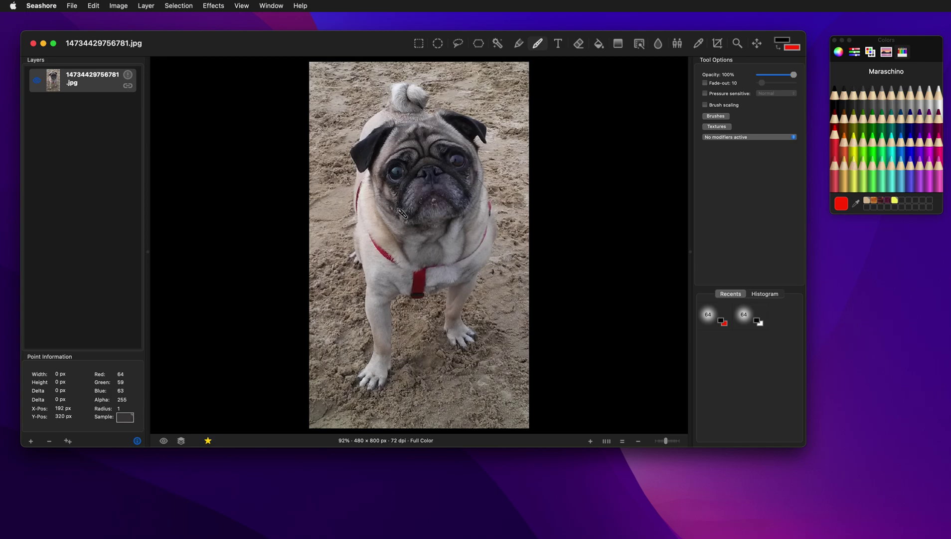
Try to erase a ring around the pug's head, check the photo layer's settings, and undo the stroke
{"action": "left_click", "coordinate": [578, 44]}
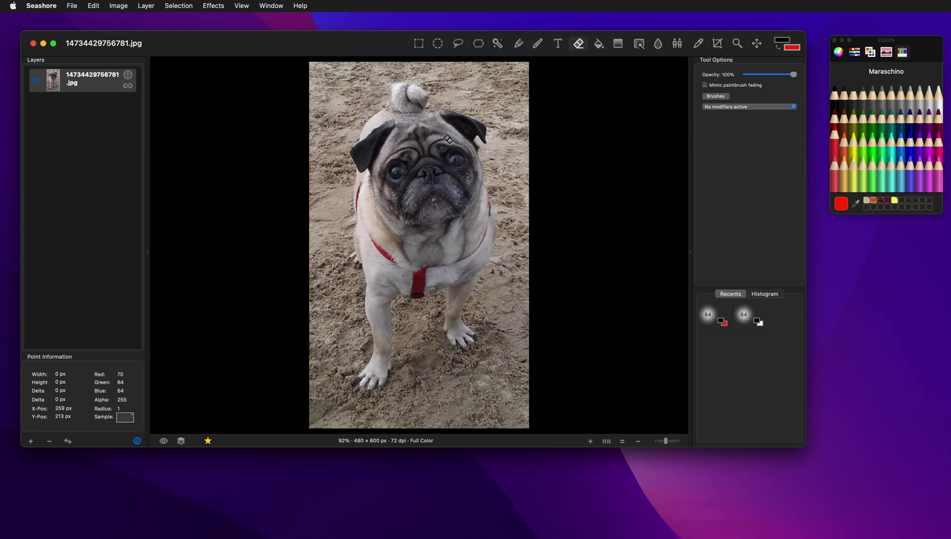
{"action": "mouse_move", "coordinate": [466, 122]}
{"action": "left_mouse_down"}
{"action": "mouse_move", "coordinate": [362, 131]}
{"action": "mouse_move", "coordinate": [425, 265]}
{"action": "mouse_move", "coordinate": [499, 127]}
{"action": "mouse_move", "coordinate": [462, 112]}
{"action": "left_mouse_up"}
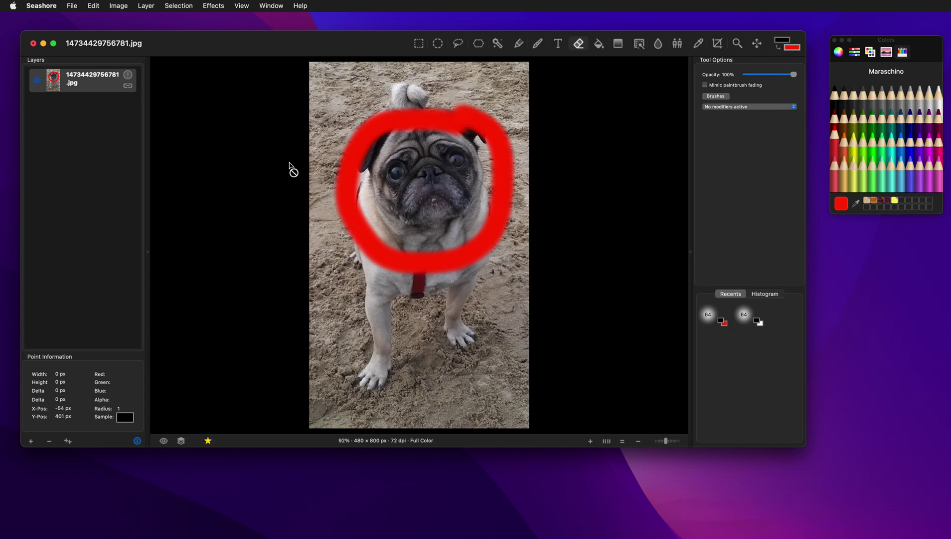
{"action": "left_click", "coordinate": [129, 75]}
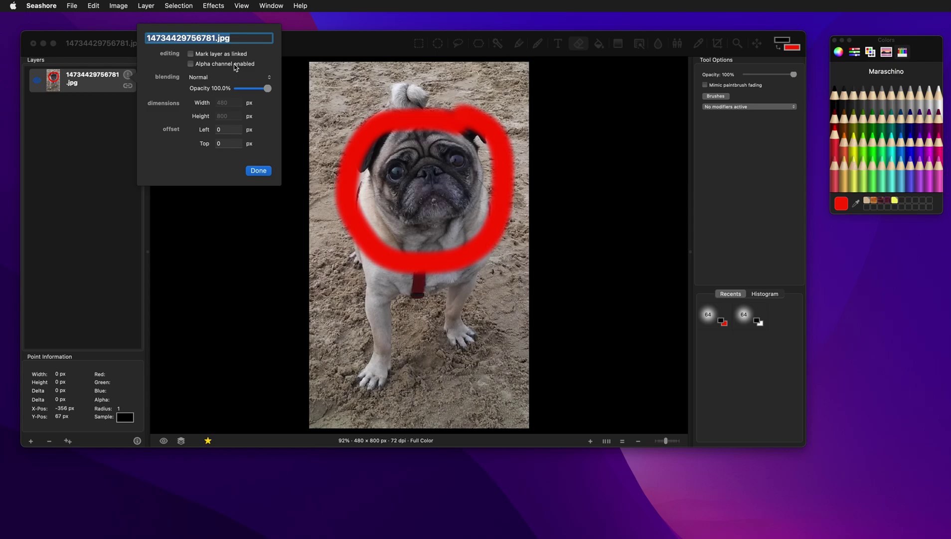
{"action": "left_click", "coordinate": [259, 171]}
{"action": "key", "text": "super+z"}
Enable the alpha channel for the photo layer
{"action": "left_click", "coordinate": [128, 75]}
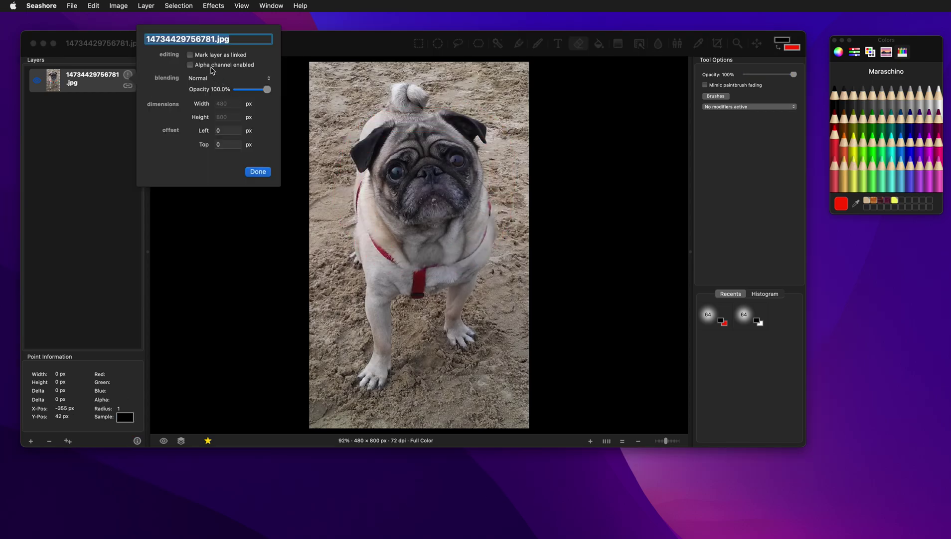
{"action": "left_click", "coordinate": [258, 171]}
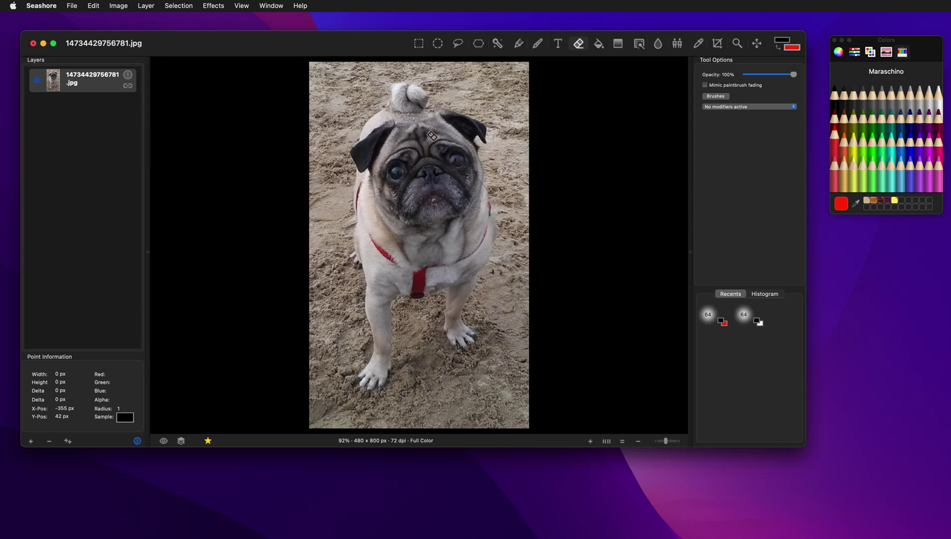
Erase a ring around the pug's head and restrict editing to the primary channel only
{"action": "mouse_move", "coordinate": [462, 123]}
{"action": "left_mouse_down"}
{"action": "mouse_move", "coordinate": [419, 102]}
{"action": "mouse_move", "coordinate": [346, 143]}
{"action": "mouse_move", "coordinate": [374, 222]}
{"action": "mouse_move", "coordinate": [491, 196]}
{"action": "mouse_move", "coordinate": [471, 139]}
{"action": "mouse_move", "coordinate": [458, 131]}
{"action": "left_mouse_up"}
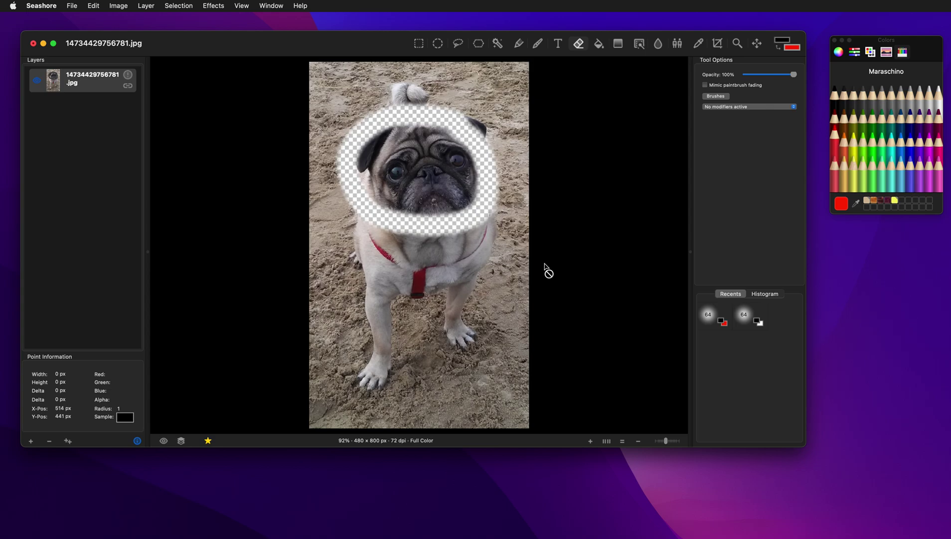
{"action": "left_click", "coordinate": [181, 440]}
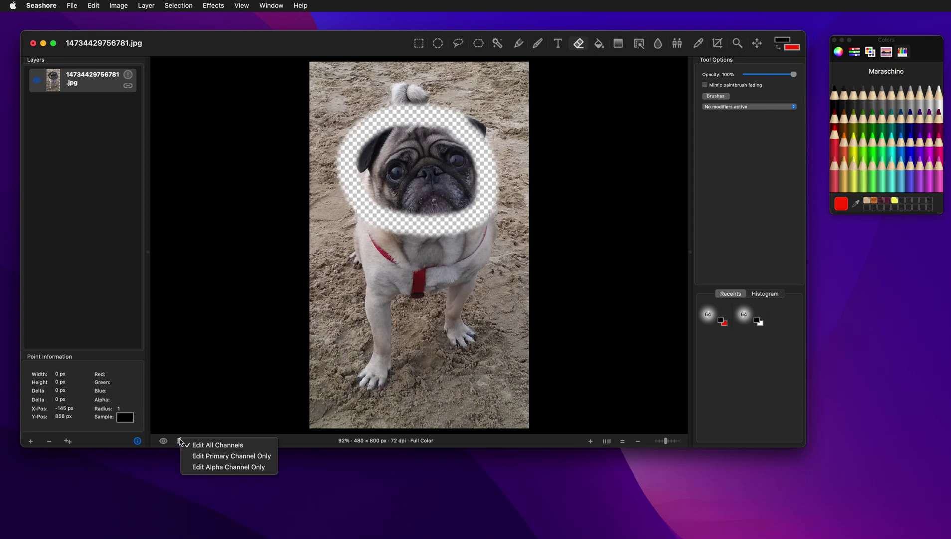
{"action": "left_click", "coordinate": [209, 455]}
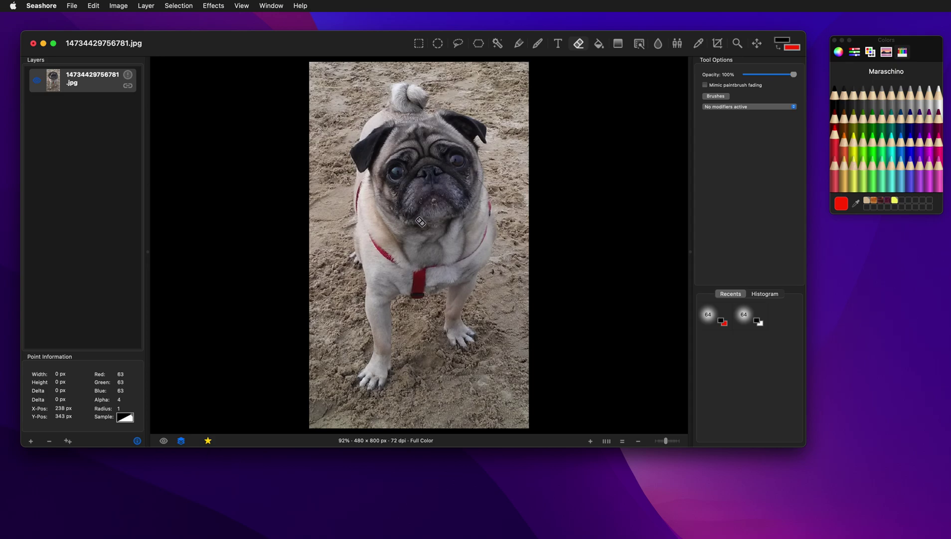
Paint a large triangle below the ring in the alpha channel only, and return to editing all channels
{"action": "left_click", "coordinate": [181, 441]}
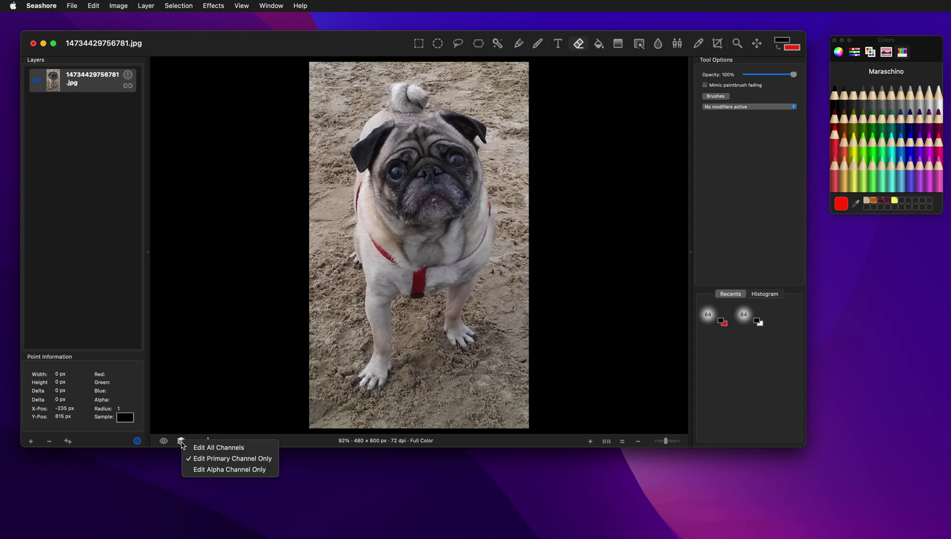
{"action": "left_click", "coordinate": [205, 470]}
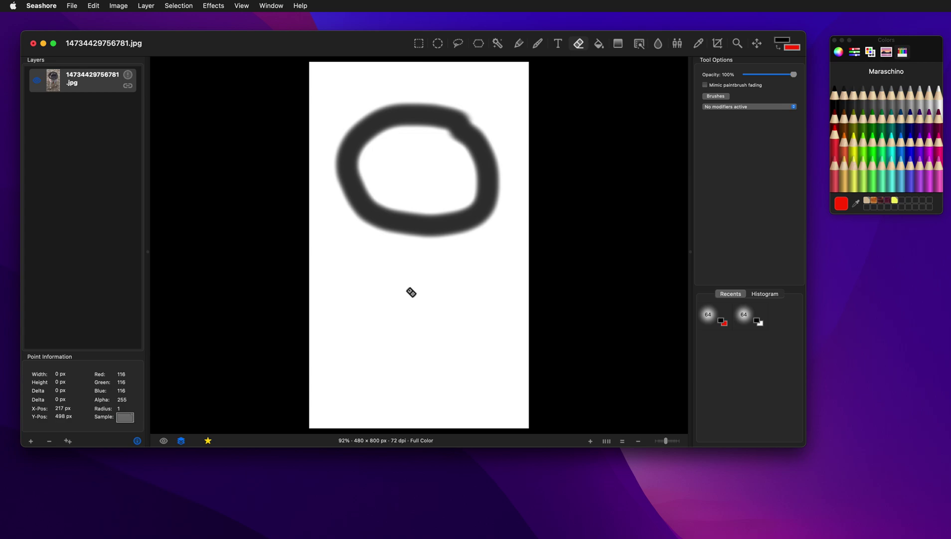
{"action": "left_click", "coordinate": [538, 45]}
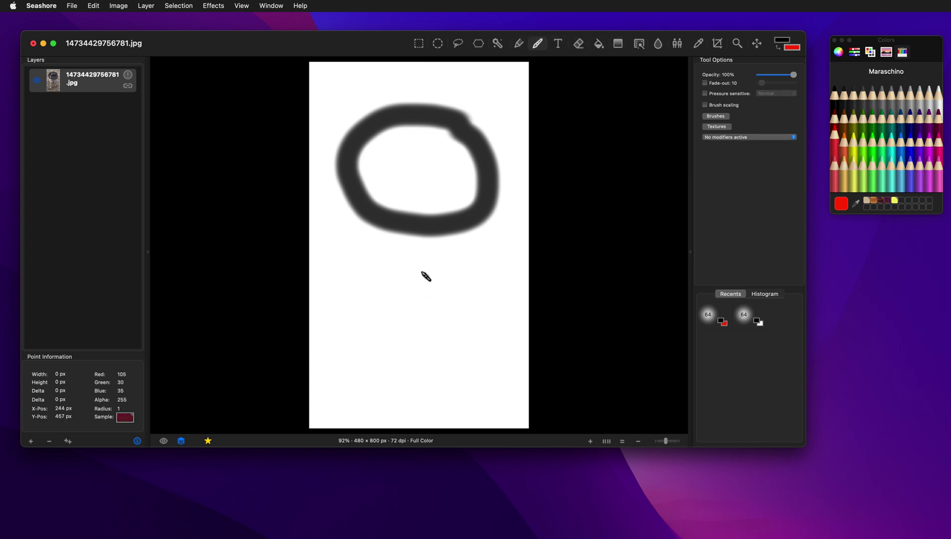
{"action": "mouse_move", "coordinate": [424, 273]}
{"action": "left_mouse_down"}
{"action": "mouse_move", "coordinate": [361, 372]}
{"action": "mouse_move", "coordinate": [486, 367]}
{"action": "mouse_move", "coordinate": [430, 265]}
{"action": "left_mouse_up"}
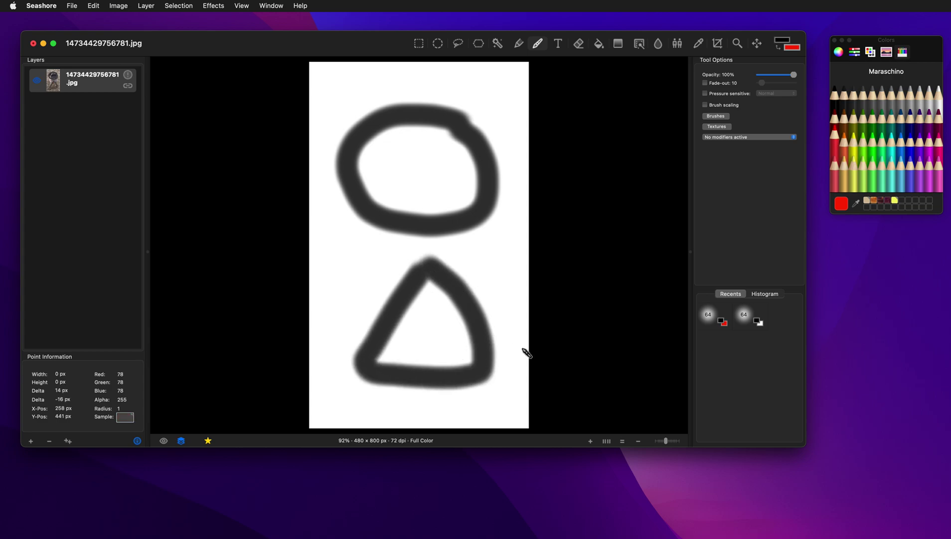
{"action": "left_click", "coordinate": [182, 442]}
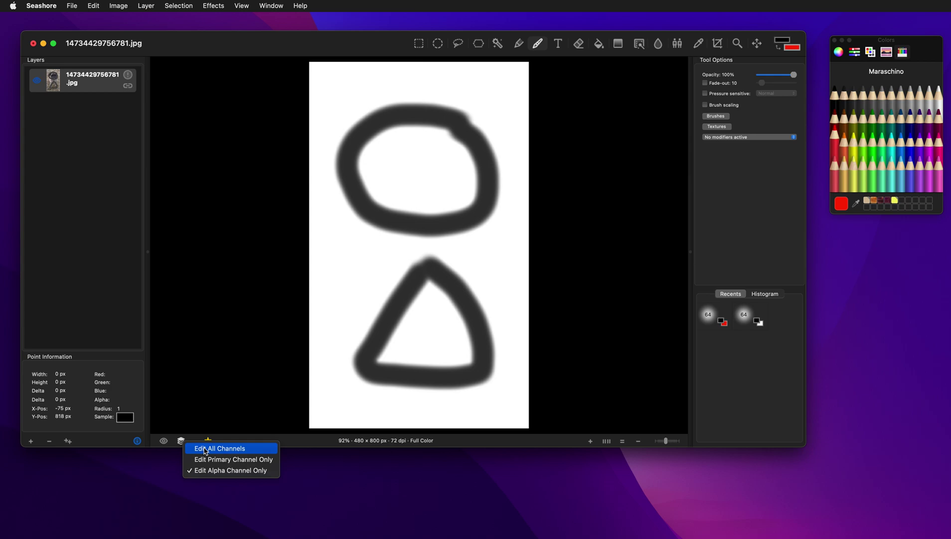
{"action": "left_click", "coordinate": [204, 448]}
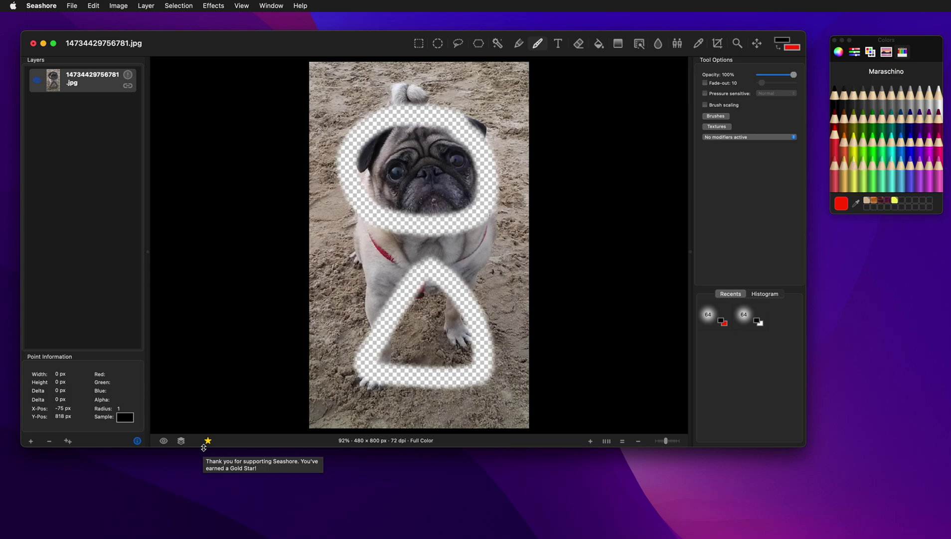
Restrict editing to the primary channel only and set the foreground colour to Turquoise
{"action": "left_click", "coordinate": [181, 441]}
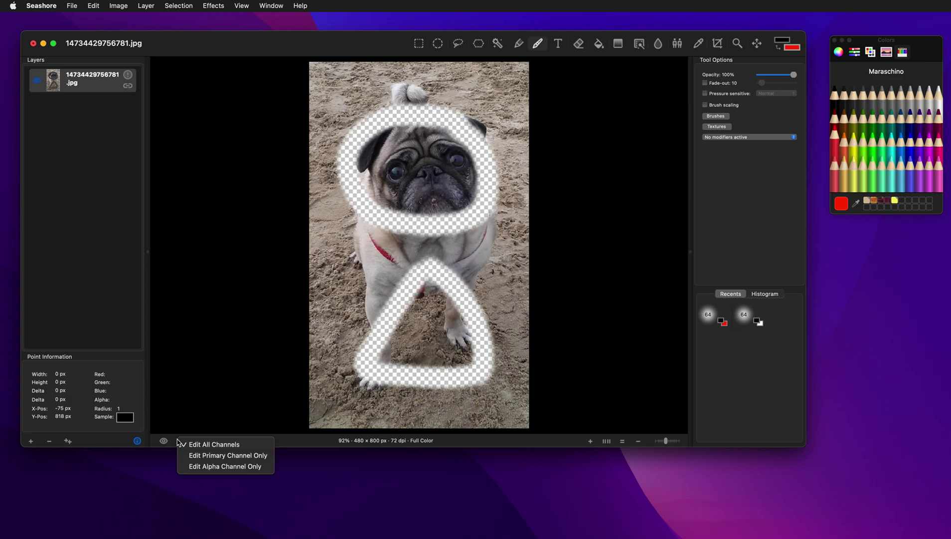
{"action": "left_click", "coordinate": [212, 455]}
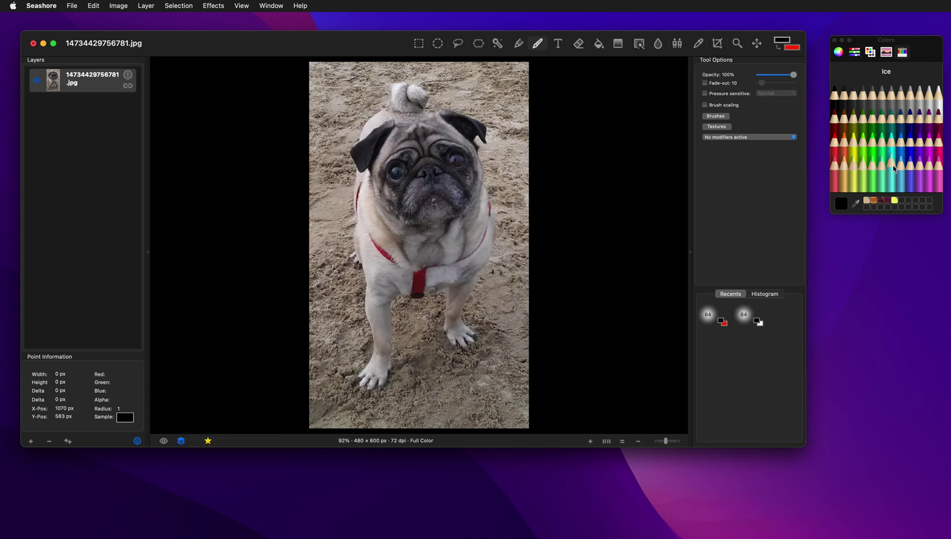
{"action": "left_click", "coordinate": [890, 150]}
Paint one vertical and two horizontal turquoise strokes across the pug, and return to editing all channels
{"action": "left_click_drag", "start_coordinate": [421, 85], "coordinate": [417, 391]}
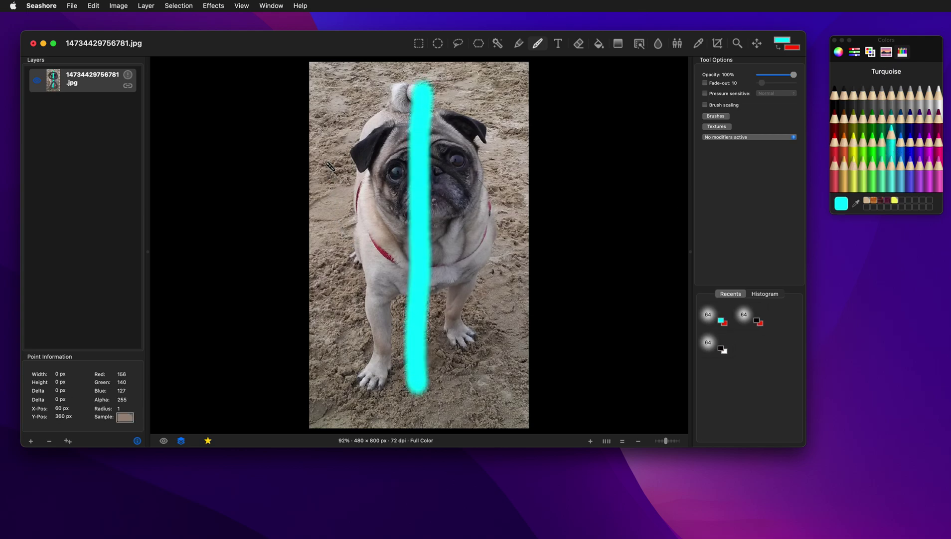
{"action": "left_click_drag", "start_coordinate": [327, 162], "coordinate": [519, 166]}
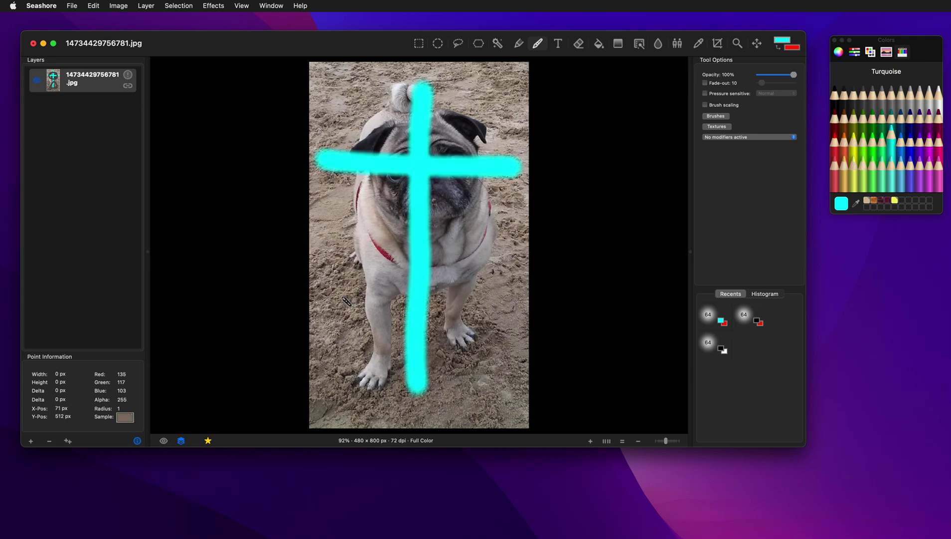
{"action": "left_click_drag", "start_coordinate": [339, 298], "coordinate": [519, 286]}
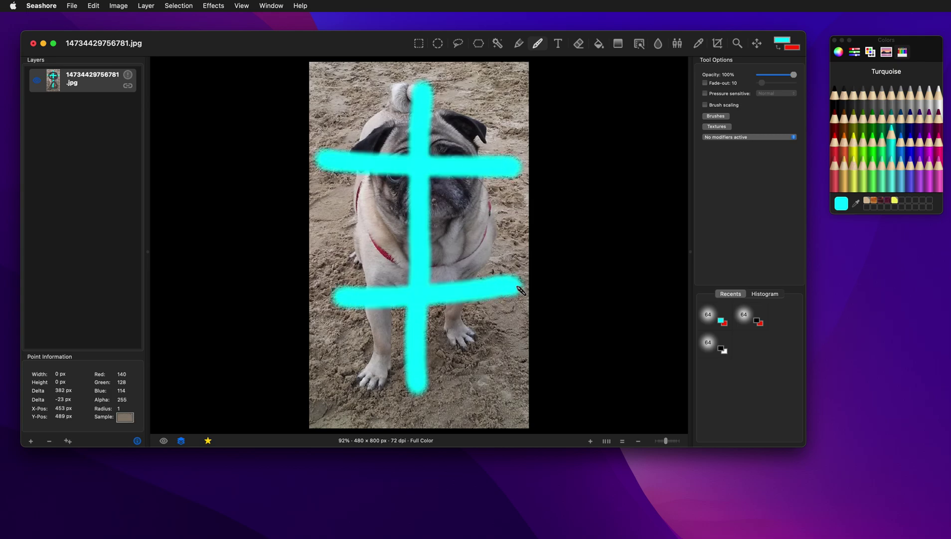
{"action": "left_click", "coordinate": [181, 441]}
{"action": "left_click", "coordinate": [217, 447]}
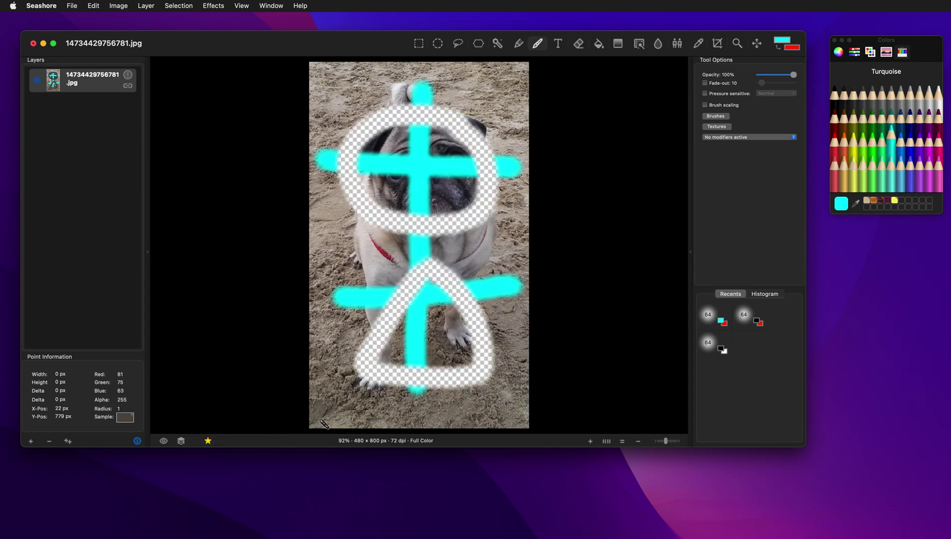
Restrict editing to the alpha channel while displaying all channels, and paint looping strokes over the pug's head and body
{"action": "left_click", "coordinate": [182, 441]}
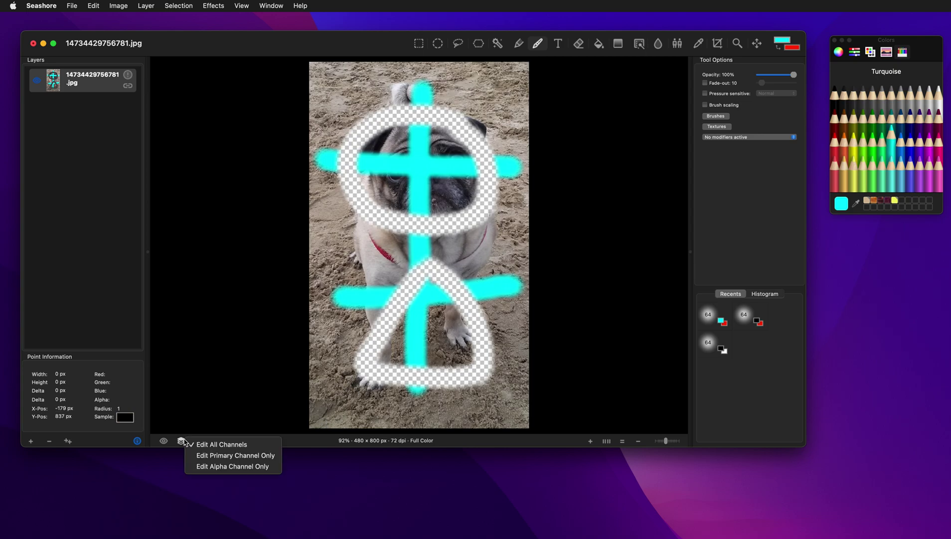
{"action": "left_click", "coordinate": [221, 467]}
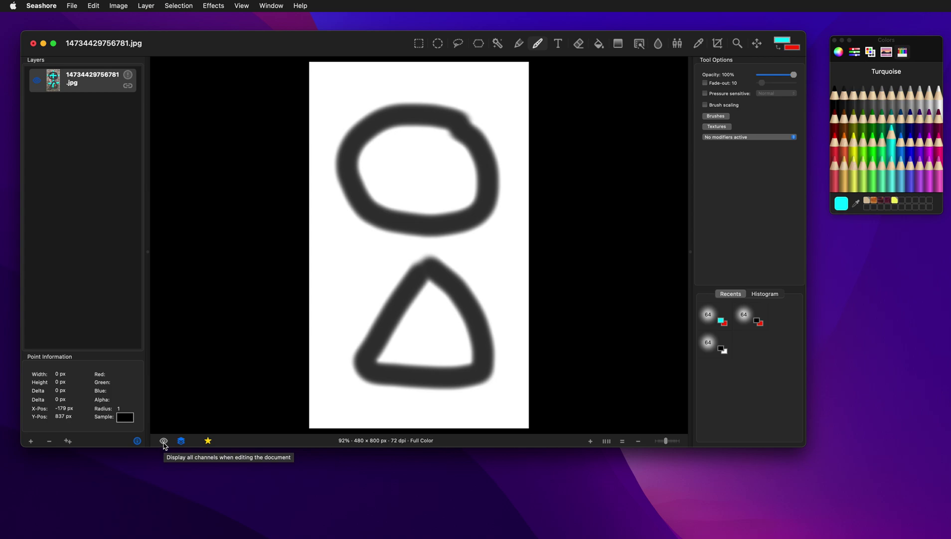
{"action": "left_click", "coordinate": [164, 441]}
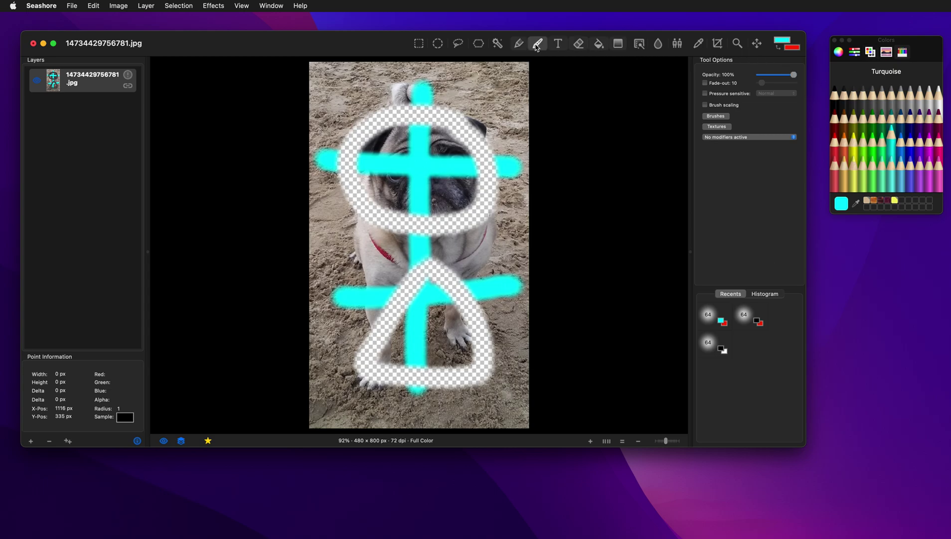
{"action": "mouse_move", "coordinate": [461, 161]}
{"action": "left_mouse_down"}
{"action": "mouse_move", "coordinate": [360, 240]}
{"action": "mouse_move", "coordinate": [449, 220]}
{"action": "mouse_move", "coordinate": [476, 142]}
{"action": "mouse_move", "coordinate": [386, 160]}
{"action": "mouse_move", "coordinate": [357, 319]}
{"action": "mouse_move", "coordinate": [391, 344]}
{"action": "left_mouse_up"}
Paint partially transparent strokes around the pug's head and side in the alpha channel with brush opacities of 22% and 50%
{"action": "left_click_drag", "start_coordinate": [794, 75], "coordinate": [768, 77]}
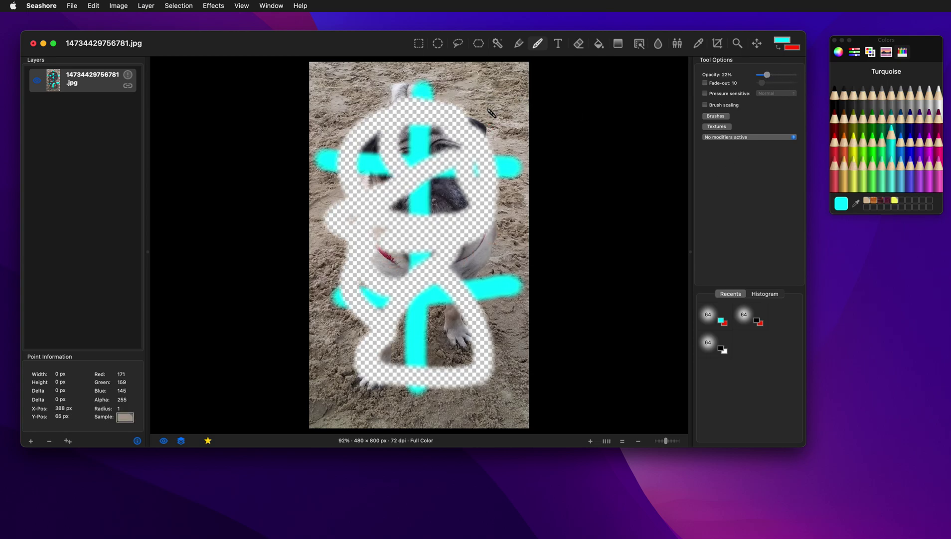
{"action": "left_click", "coordinate": [415, 101]}
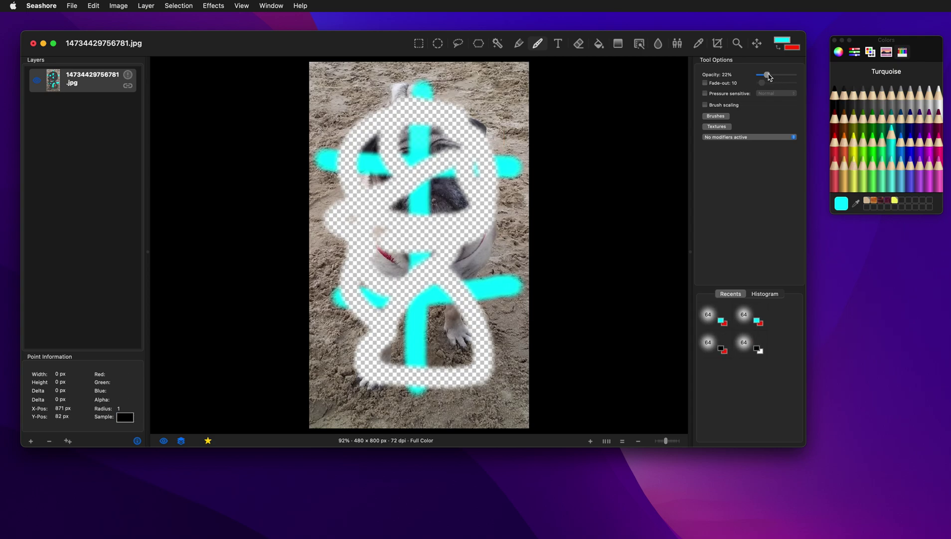
{"action": "left_click_drag", "start_coordinate": [769, 77], "coordinate": [776, 76]}
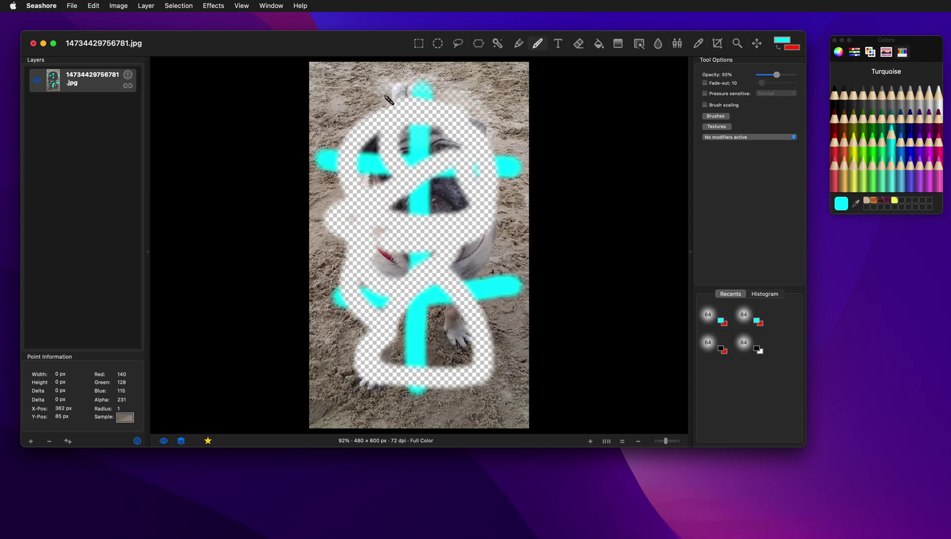
{"action": "mouse_move", "coordinate": [389, 100]}
{"action": "left_mouse_down"}
{"action": "mouse_move", "coordinate": [349, 117]}
{"action": "mouse_move", "coordinate": [437, 105]}
{"action": "mouse_move", "coordinate": [499, 130]}
{"action": "mouse_move", "coordinate": [471, 147]}
{"action": "mouse_move", "coordinate": [505, 186]}
{"action": "mouse_move", "coordinate": [498, 280]}
{"action": "mouse_move", "coordinate": [479, 269]}
{"action": "mouse_move", "coordinate": [508, 244]}
{"action": "left_mouse_up"}
Compare the alpha channel alone, the primary channel alone and all channels combined
{"action": "left_click", "coordinate": [164, 440]}
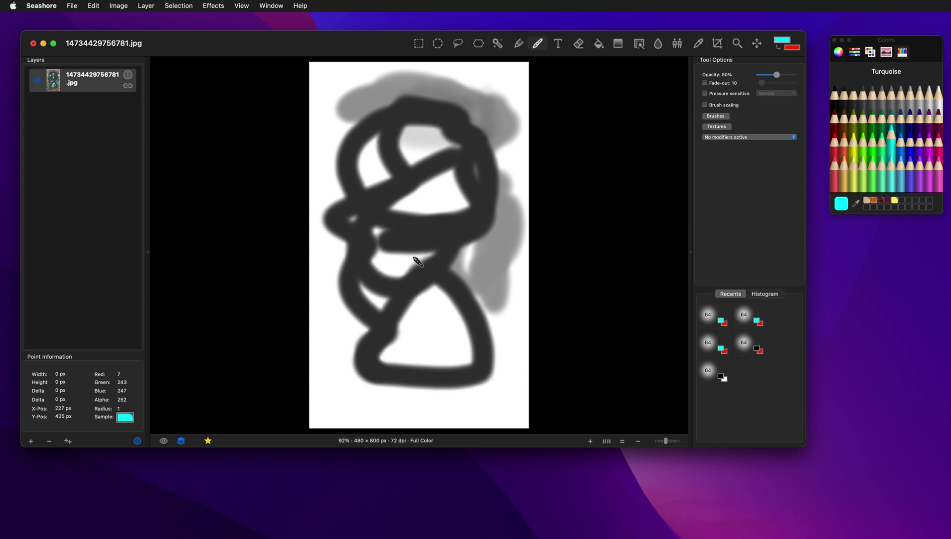
{"action": "left_click", "coordinate": [181, 440]}
{"action": "left_click", "coordinate": [199, 459]}
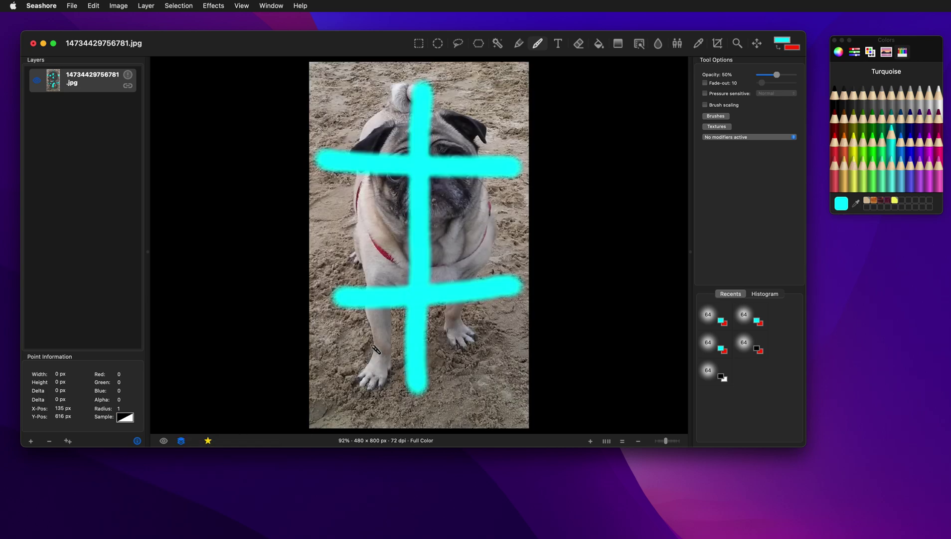
{"action": "left_click", "coordinate": [181, 440]}
{"action": "left_click", "coordinate": [199, 448]}
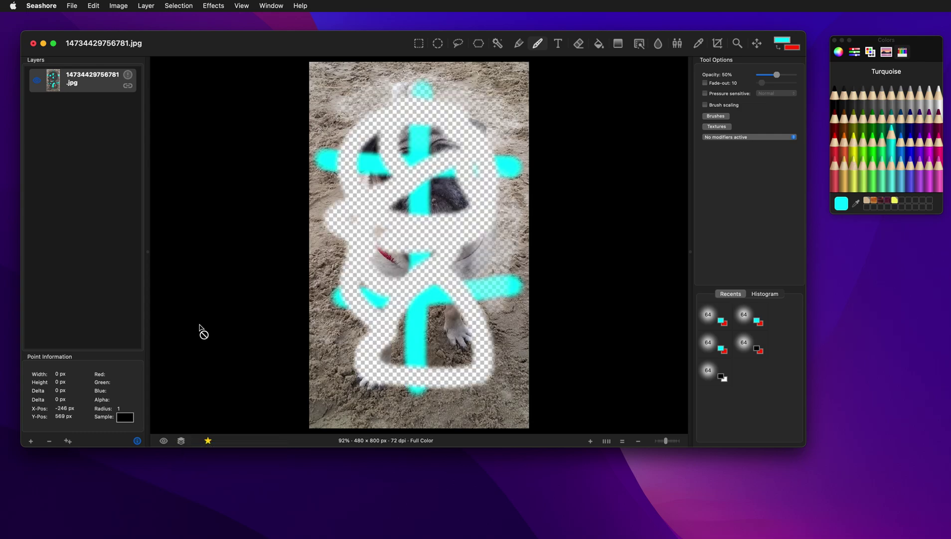
Undo all the brush and eraser strokes on the photo layer
{"action": "key", "text": "super+z"}
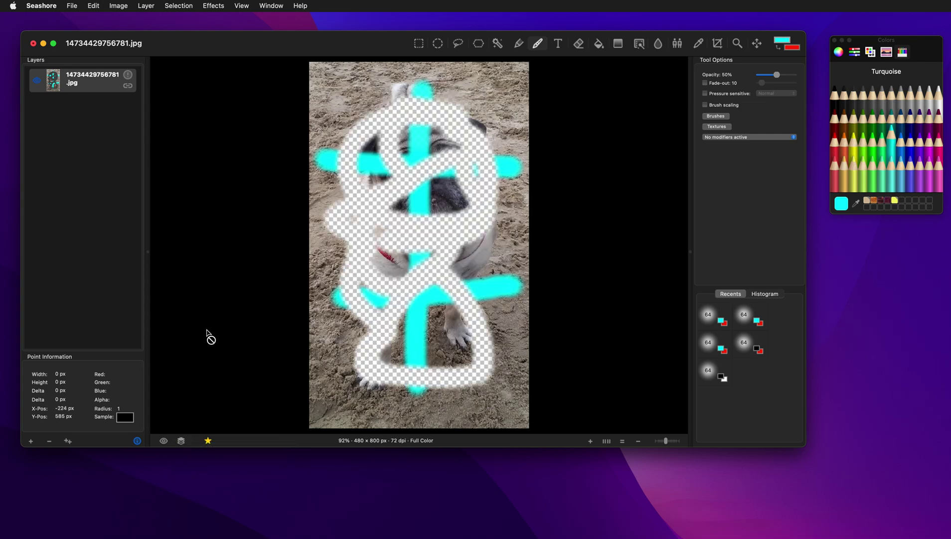
{"action": "key", "text": "super+z"}
{"action": "key", "text": "super+z"}
{"action": "key", "text": "super+z"}
{"action": "key", "text": "super+z"}
{"action": "key", "text": "super+z"}
{"action": "key", "text": "super+z"}
{"action": "key", "text": "super+z"}
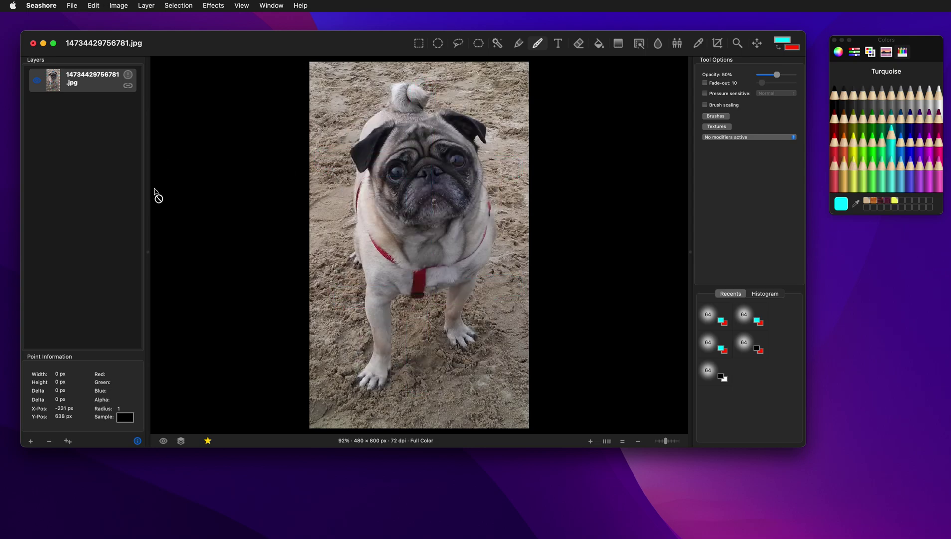
Add a new layer and make an elliptical selection about 360 × 270 px over the pug's face and chest
{"action": "left_click", "coordinate": [31, 441]}
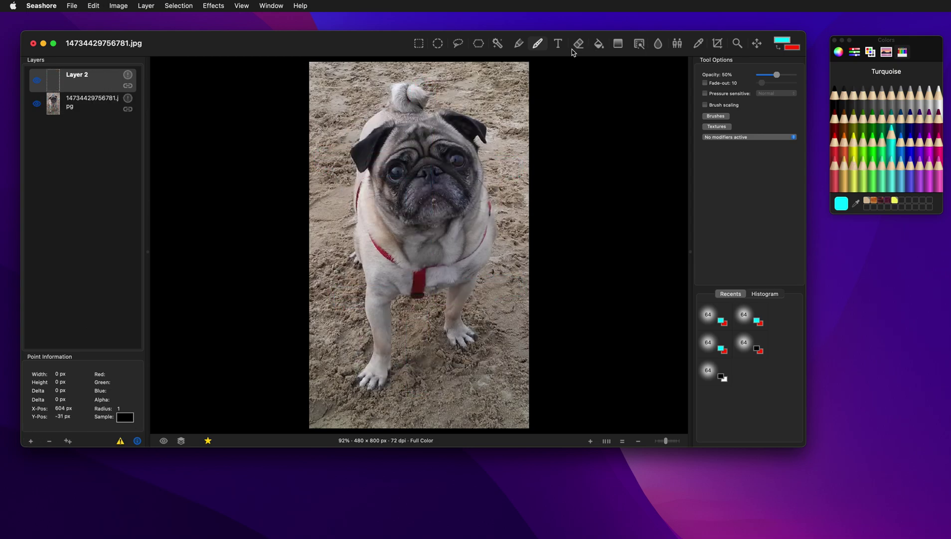
{"action": "left_click", "coordinate": [438, 43]}
{"action": "left_click_drag", "start_coordinate": [340, 148], "coordinate": [506, 272]}
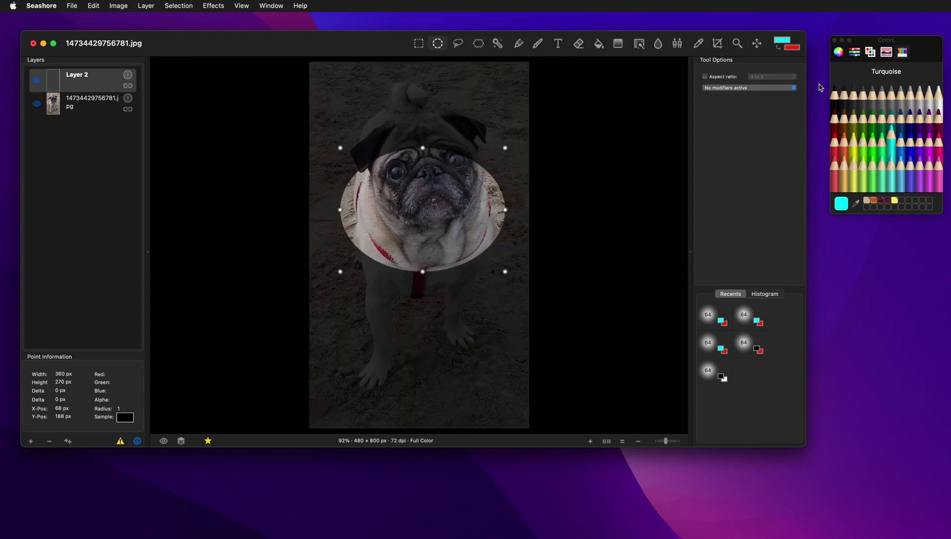
Fill the elliptical selection on the new layer with turquoise
{"action": "left_click", "coordinate": [599, 44]}
{"action": "left_click", "coordinate": [423, 205]}
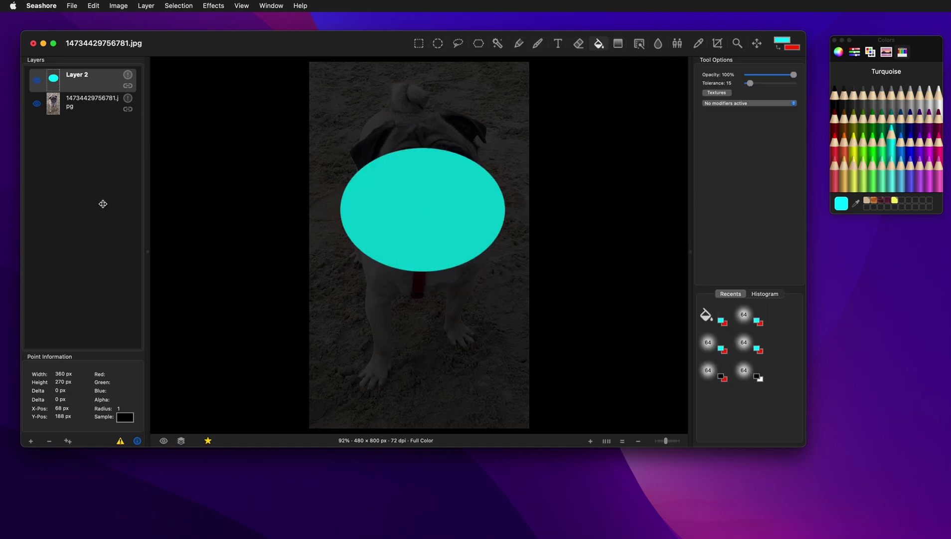
Clear the elliptical selection and reduce Layer 2's opacity to 37.3%
{"action": "left_click", "coordinate": [180, 7]}
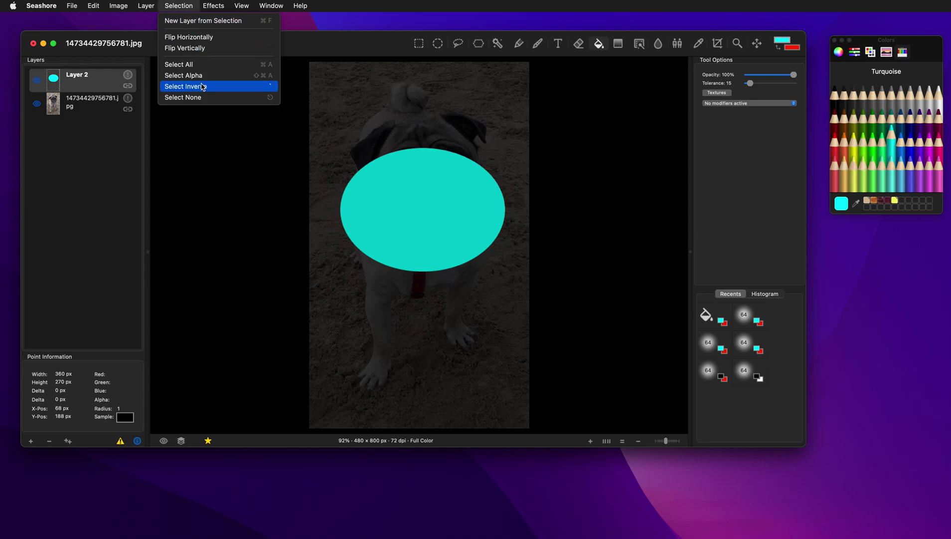
{"action": "left_click", "coordinate": [197, 98]}
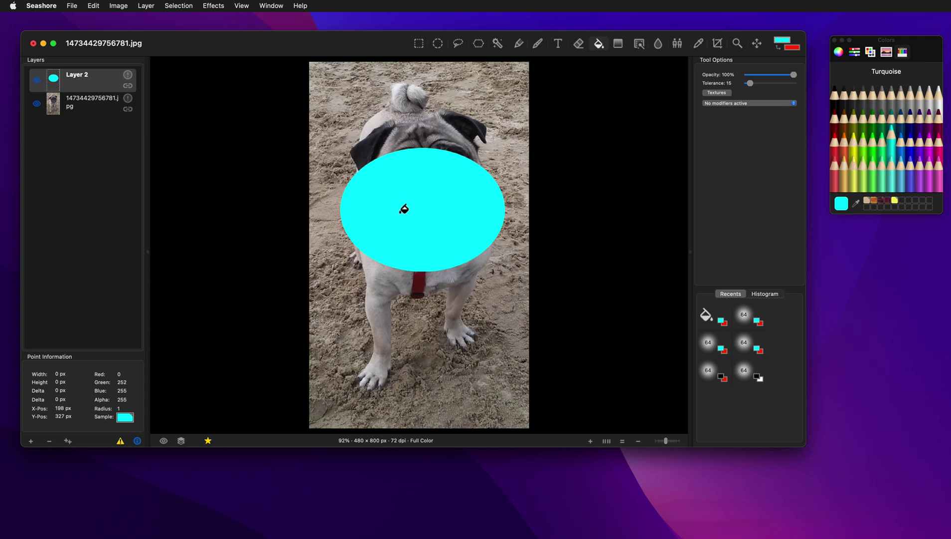
{"action": "left_click", "coordinate": [129, 75]}
{"action": "mouse_move", "coordinate": [267, 93]}
{"action": "left_mouse_down"}
{"action": "mouse_move", "coordinate": [241, 92]}
{"action": "mouse_move", "coordinate": [249, 93]}
{"action": "left_mouse_up"}
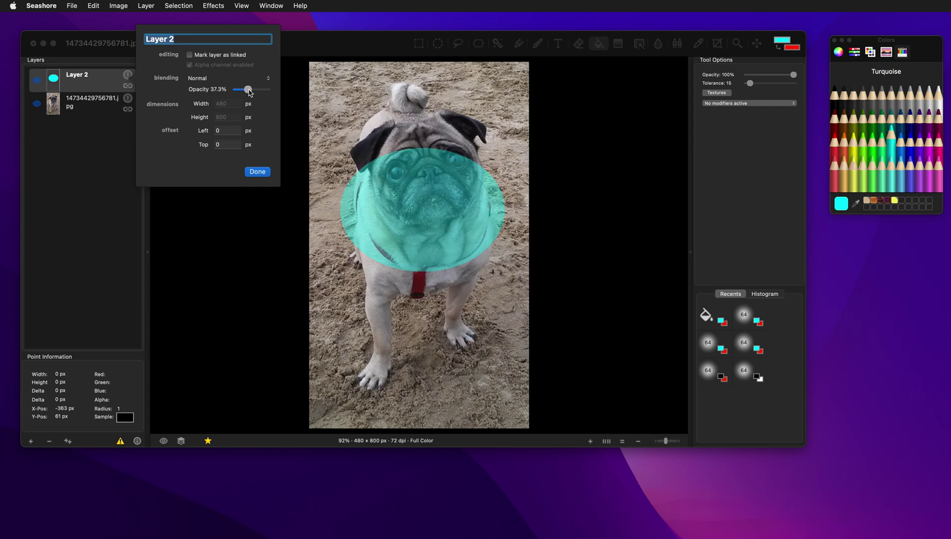
{"action": "left_click", "coordinate": [257, 172]}
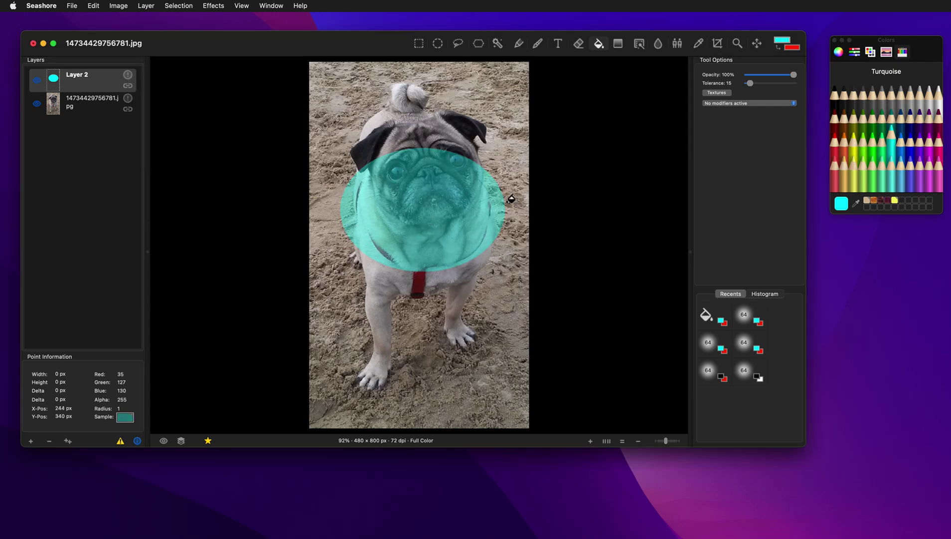
Inspect the turquoise ellipse's pixel colour with the eyedropper and review Layer 2's opacity setting
{"action": "left_click", "coordinate": [700, 47]}
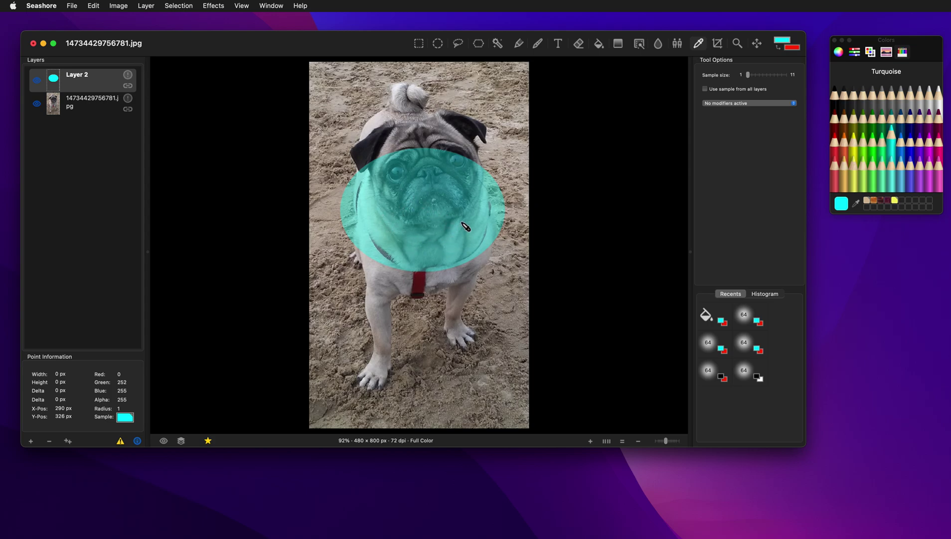
{"action": "left_click", "coordinate": [129, 76]}
{"action": "mouse_move", "coordinate": [248, 90]}
{"action": "left_mouse_down"}
{"action": "mouse_move", "coordinate": [258, 90]}
{"action": "mouse_move", "coordinate": [247, 90]}
{"action": "left_mouse_up"}
{"action": "left_click", "coordinate": [257, 171]}
Paint a horizontal Maraschino red brush stroke at 100% brush opacity across Layer 2 above the pug's head
{"action": "left_click", "coordinate": [537, 45]}
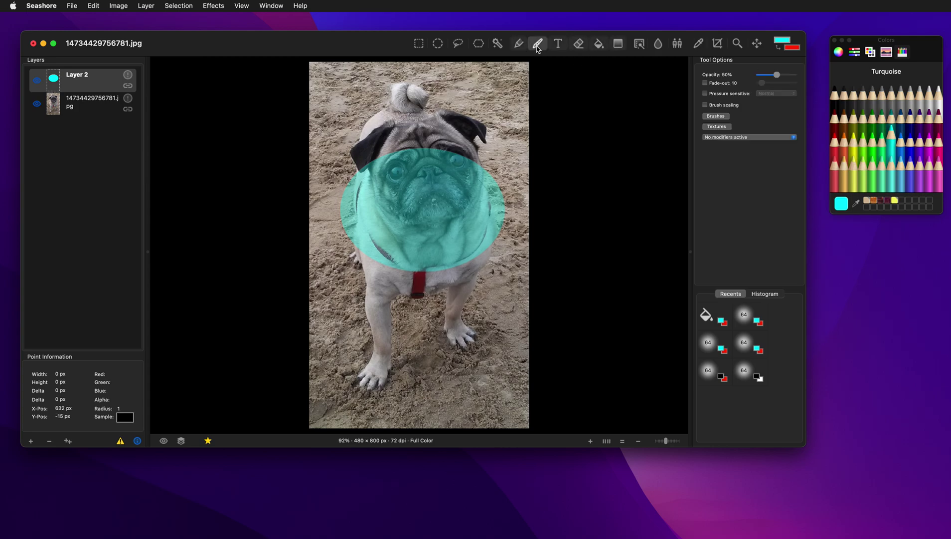
{"action": "left_click_drag", "start_coordinate": [779, 78], "coordinate": [809, 77]}
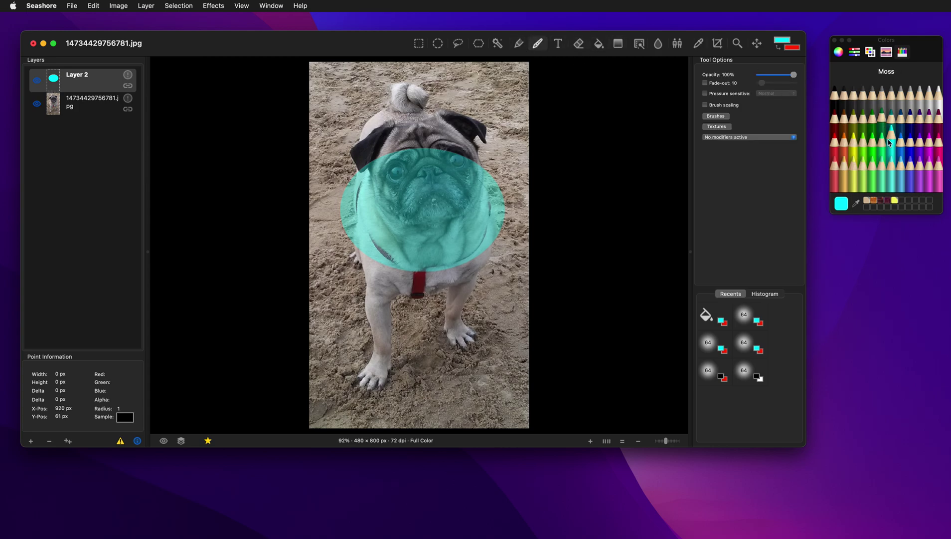
{"action": "left_click", "coordinate": [835, 147]}
{"action": "mouse_move", "coordinate": [484, 96]}
{"action": "left_mouse_down"}
{"action": "mouse_move", "coordinate": [492, 101]}
{"action": "mouse_move", "coordinate": [343, 100]}
{"action": "left_mouse_up"}
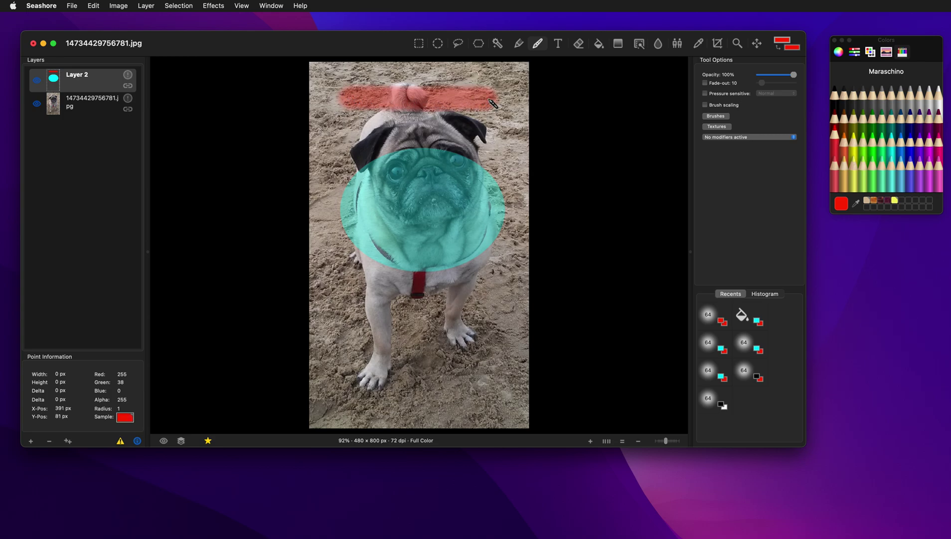
Restore Layer 2 to full opacity in its layer settings
{"action": "left_click", "coordinate": [127, 75]}
{"action": "left_click_drag", "start_coordinate": [246, 90], "coordinate": [300, 96]}
{"action": "left_click", "coordinate": [257, 172]}
Set the brush opacity to 42% and paint two horizontal red strokes across the pug's front legs on Layer 2
{"action": "left_click_drag", "start_coordinate": [794, 79], "coordinate": [776, 80]}
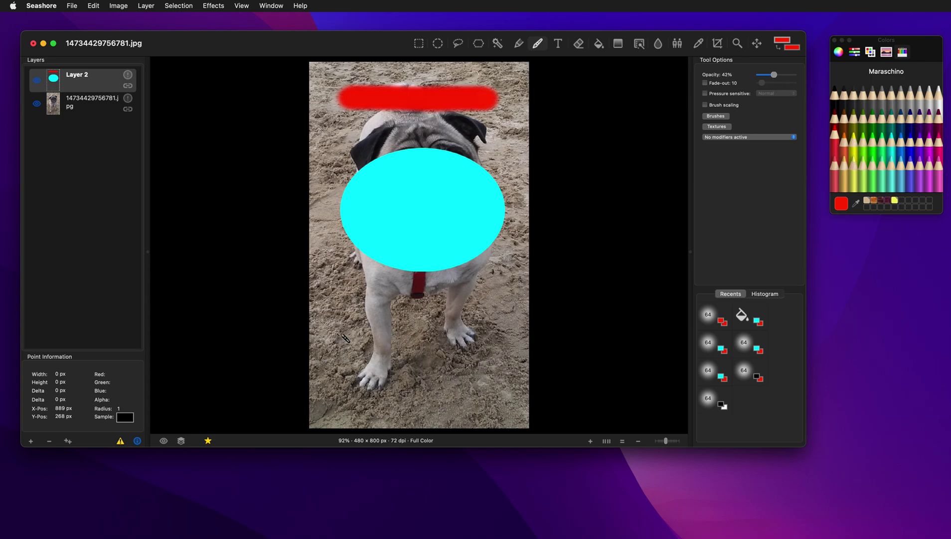
{"action": "left_click_drag", "start_coordinate": [340, 325], "coordinate": [520, 325]}
{"action": "mouse_move", "coordinate": [355, 353]}
{"action": "left_mouse_down"}
{"action": "mouse_move", "coordinate": [347, 352]}
{"action": "mouse_move", "coordinate": [508, 352]}
{"action": "left_mouse_up"}
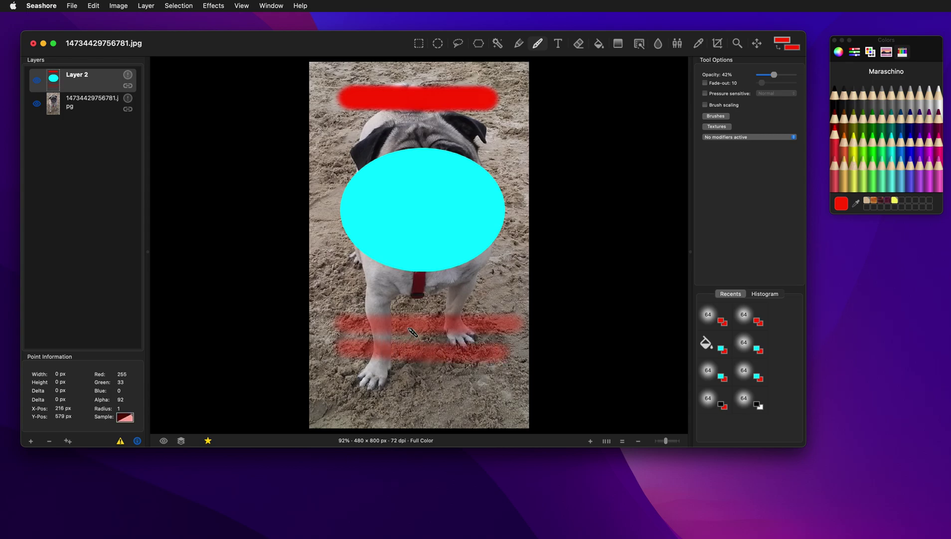